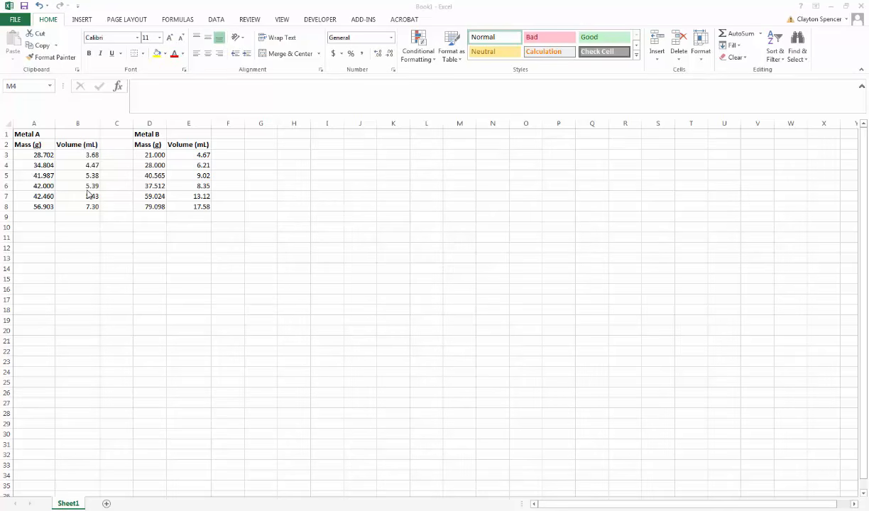
- Insert a plain scatter chart with markers only from the Metal A mass and volume data in A2:B8
click(24, 147)
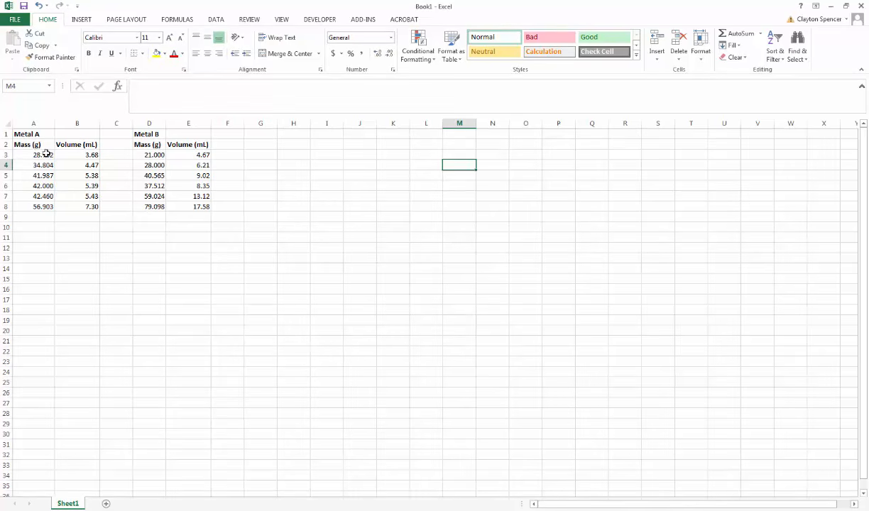
drag(27, 143, 71, 200)
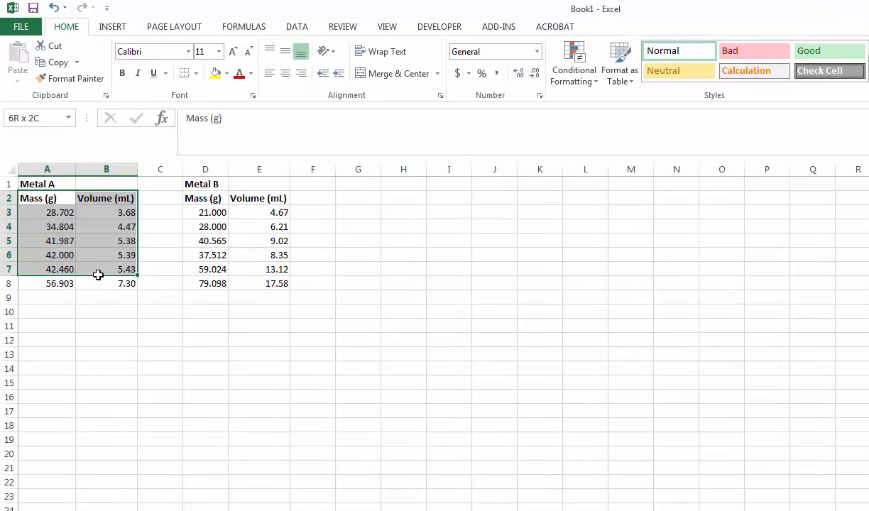
drag(98, 275, 98, 284)
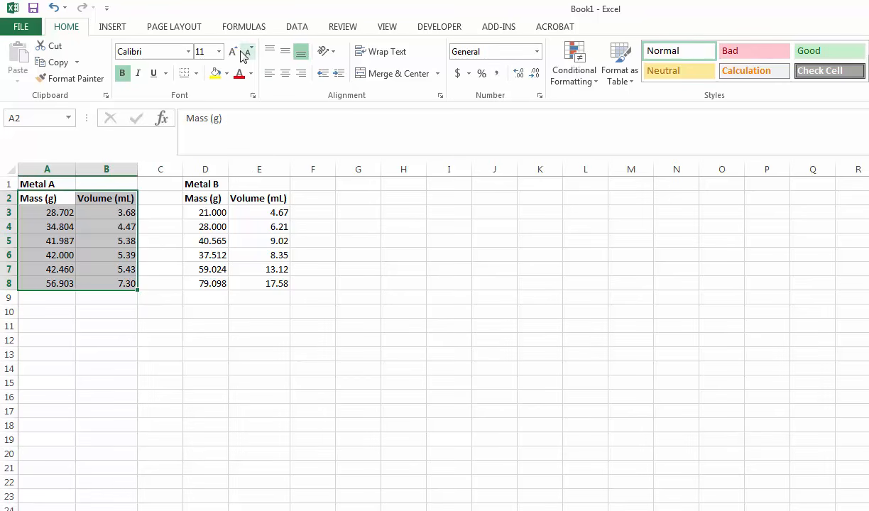
click(104, 28)
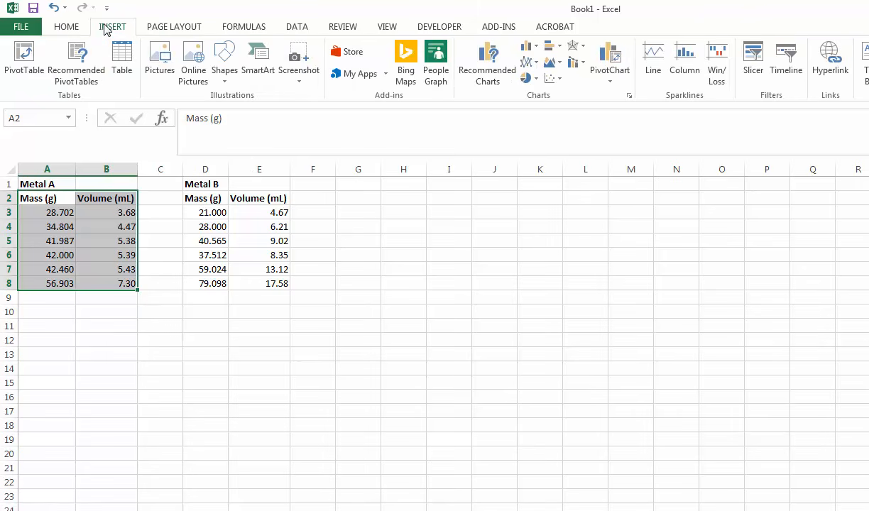
click(560, 80)
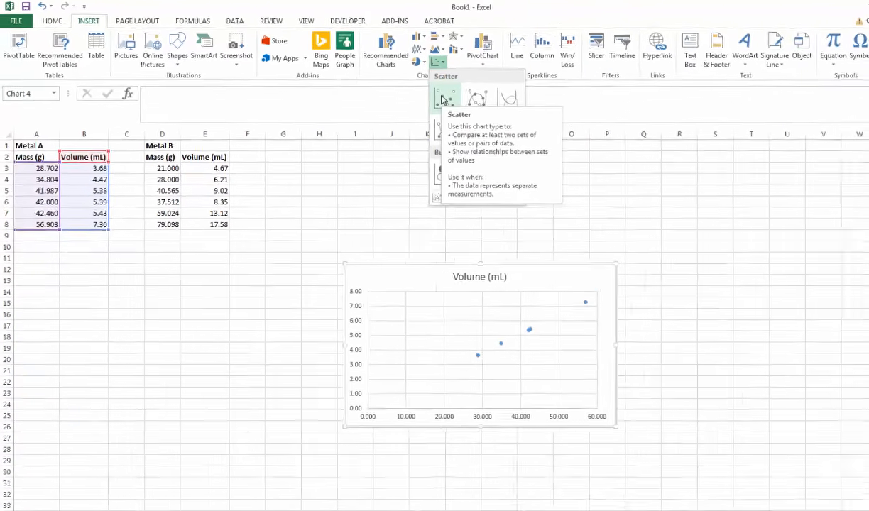
click(520, 116)
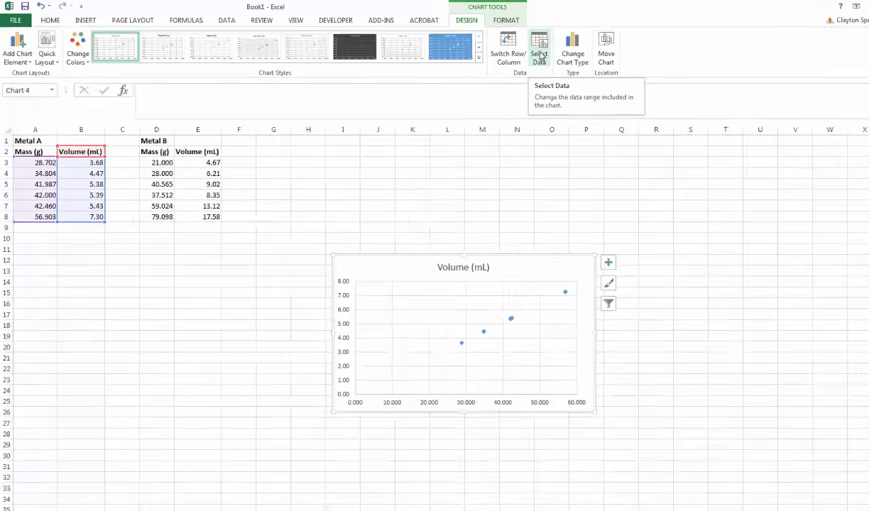
- Edit the chart's existing data series so that its name comes from the Metal A heading in cell A1
click(516, 54)
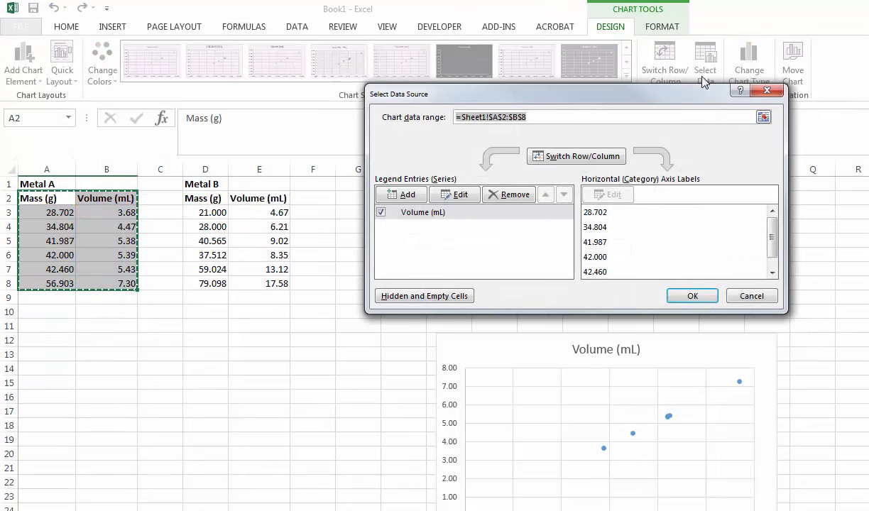
click(483, 220)
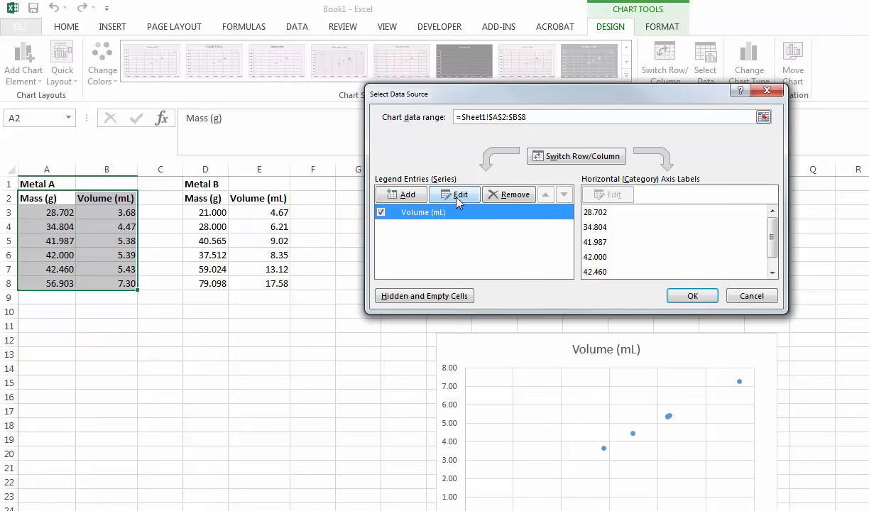
click(456, 197)
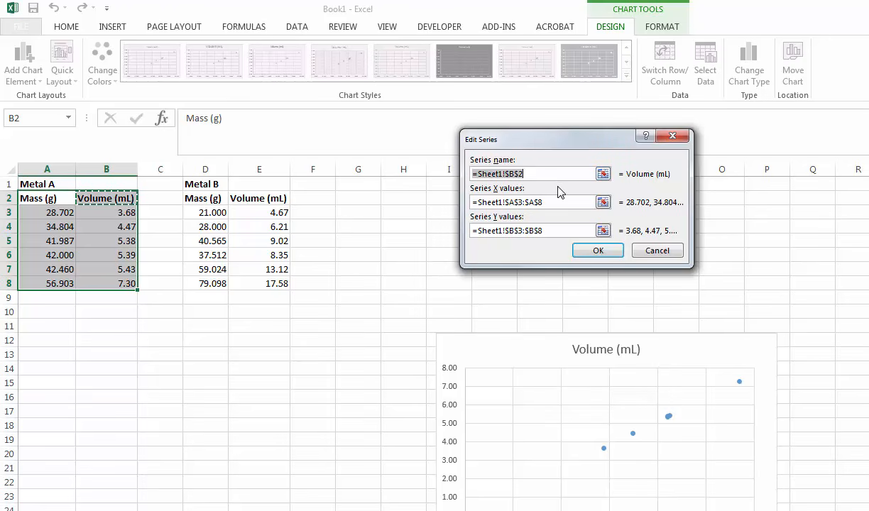
text(mds)
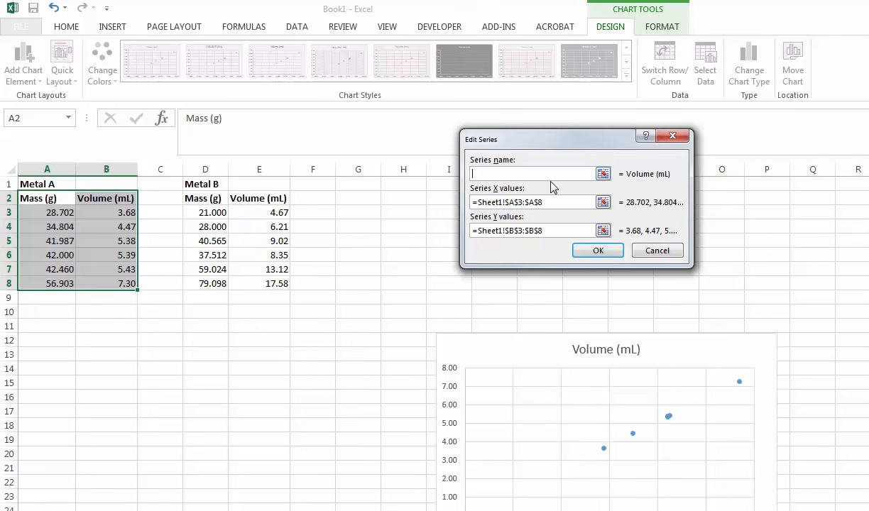
click(603, 175)
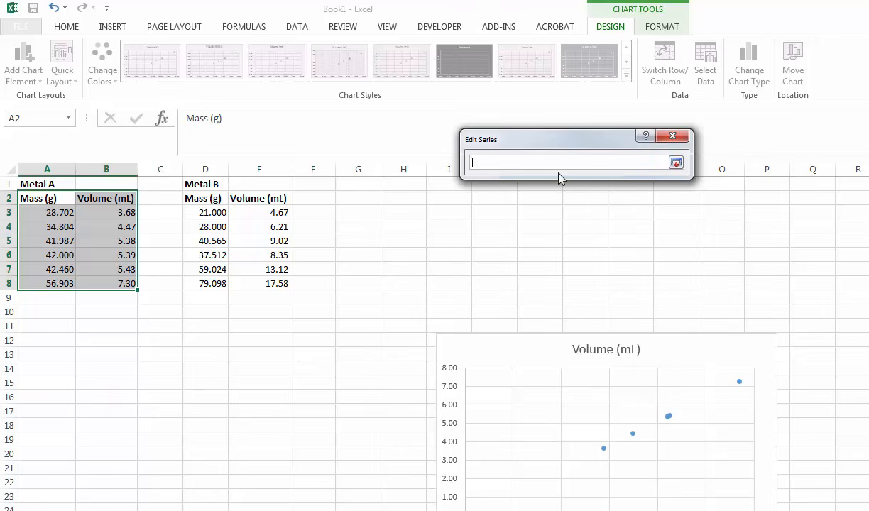
click(54, 183)
click(676, 162)
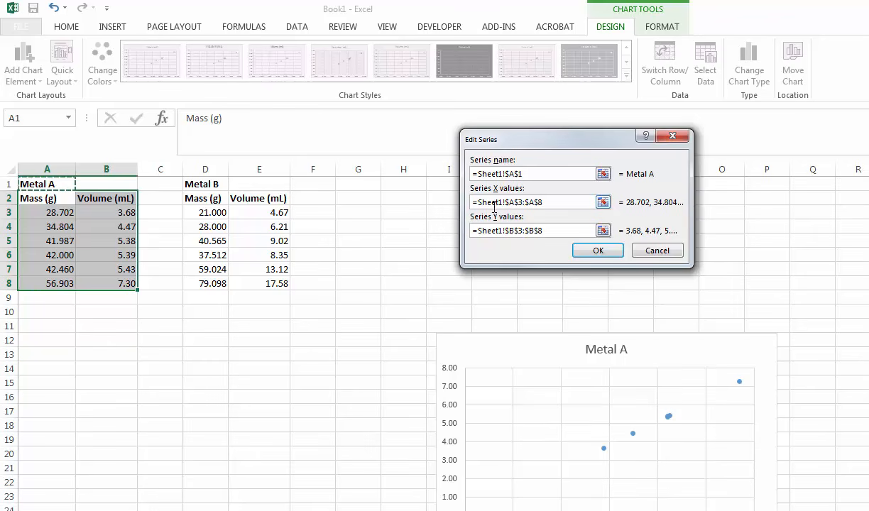
- Set the Metal A series' X values to the volumes in B3:B8 and its Y values to the masses in A3:A8
click(549, 202)
drag(548, 203, 452, 202)
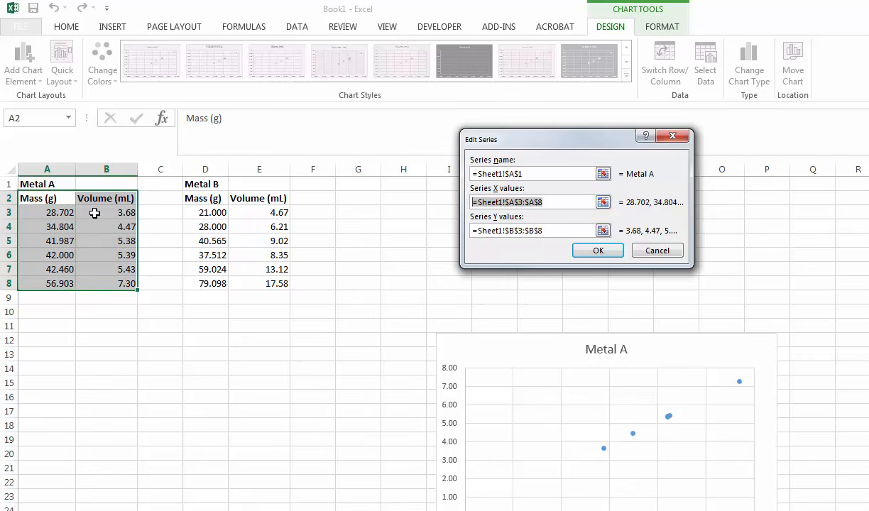
drag(94, 213, 108, 283)
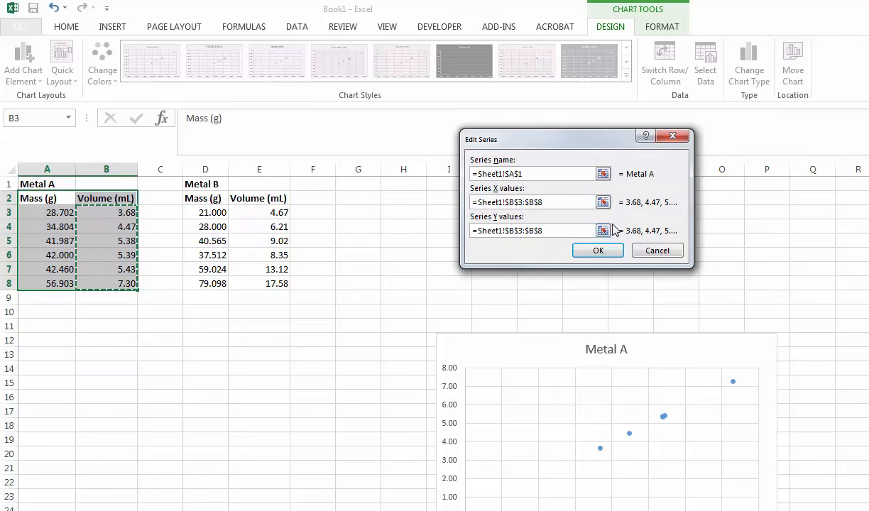
click(603, 231)
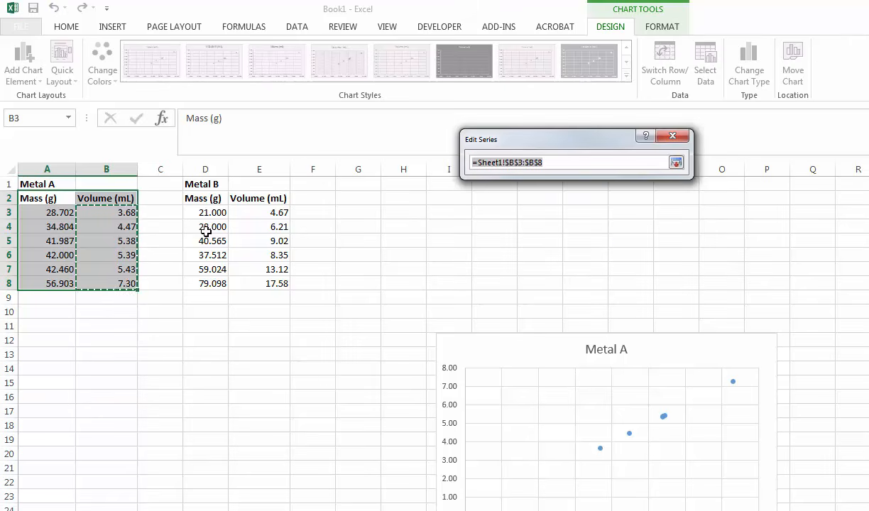
drag(40, 214, 40, 284)
click(675, 163)
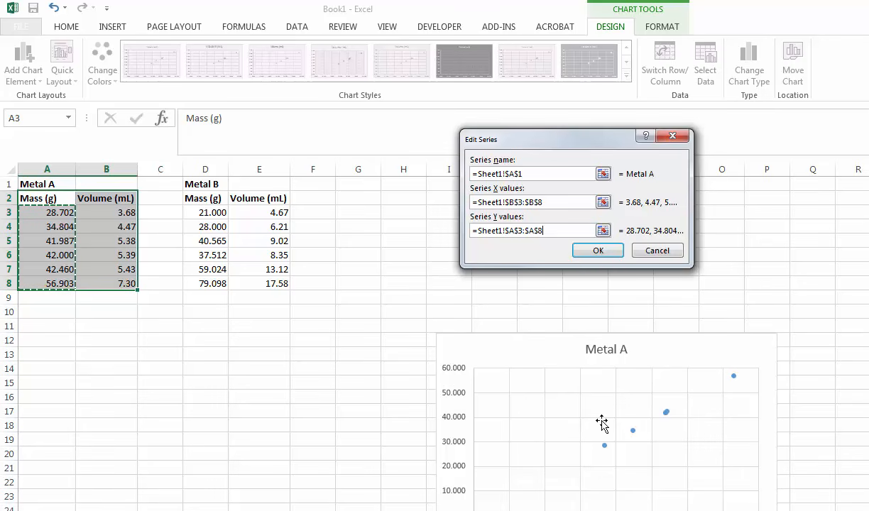
click(597, 251)
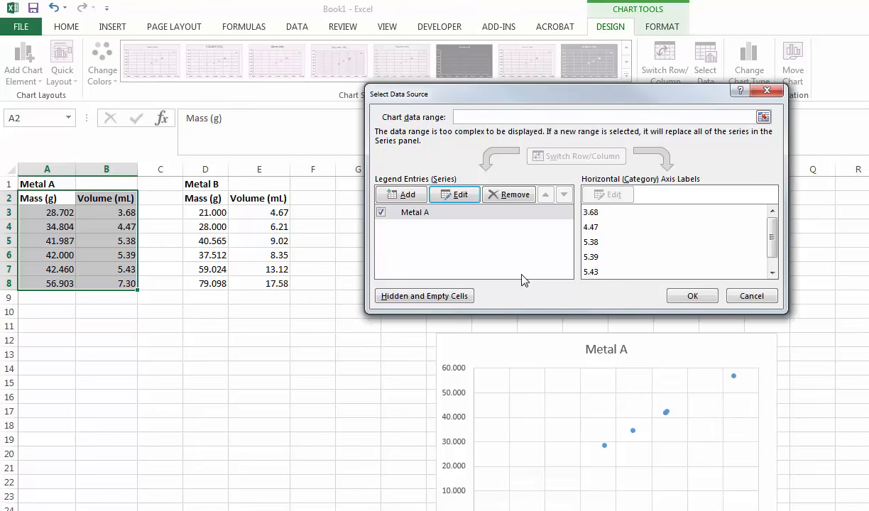
- Add a second data series to the chart, taking its name from the Metal B heading in cell D1
drag(570, 97, 615, 99)
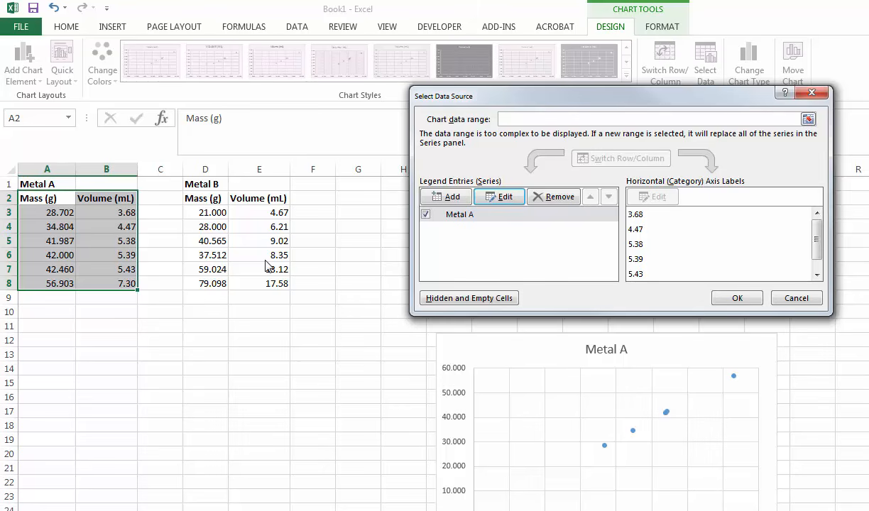
click(452, 197)
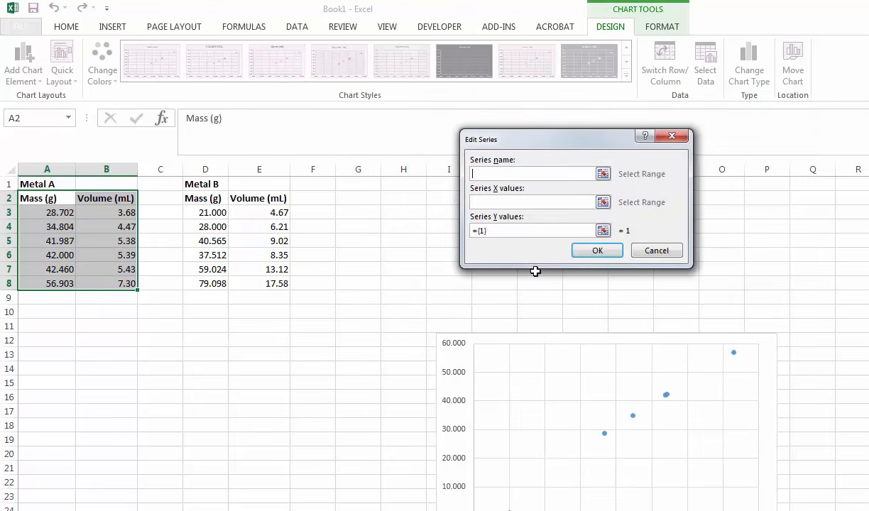
click(599, 174)
click(220, 184)
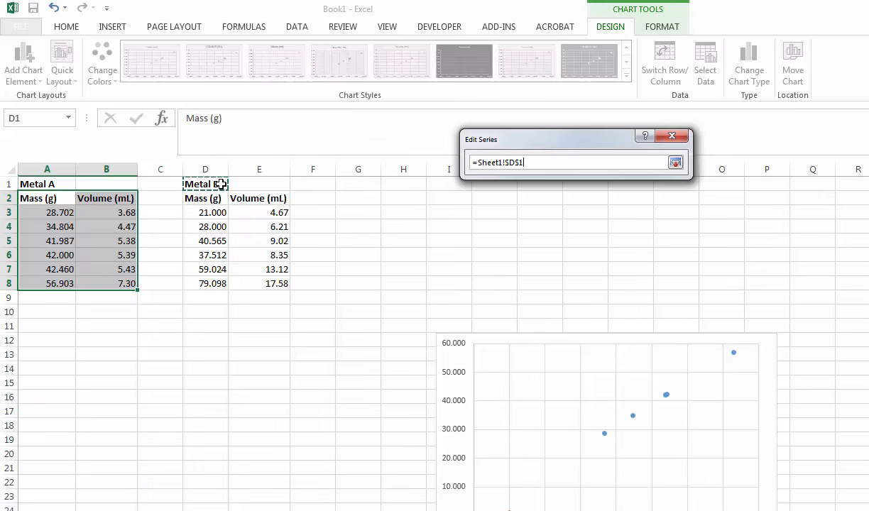
click(676, 164)
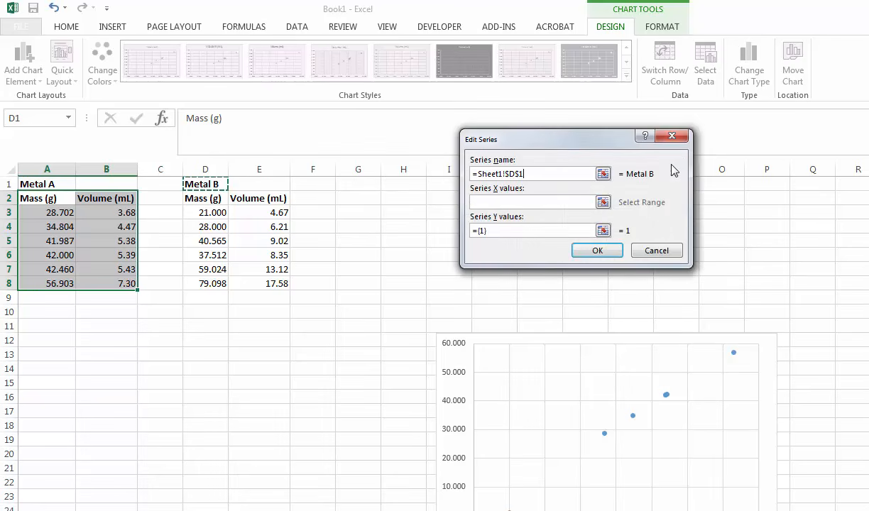
- Set the Metal B series' X values to E3:E8 and Y values to D3:D8, and accept the chart's data source
click(602, 203)
click(251, 213)
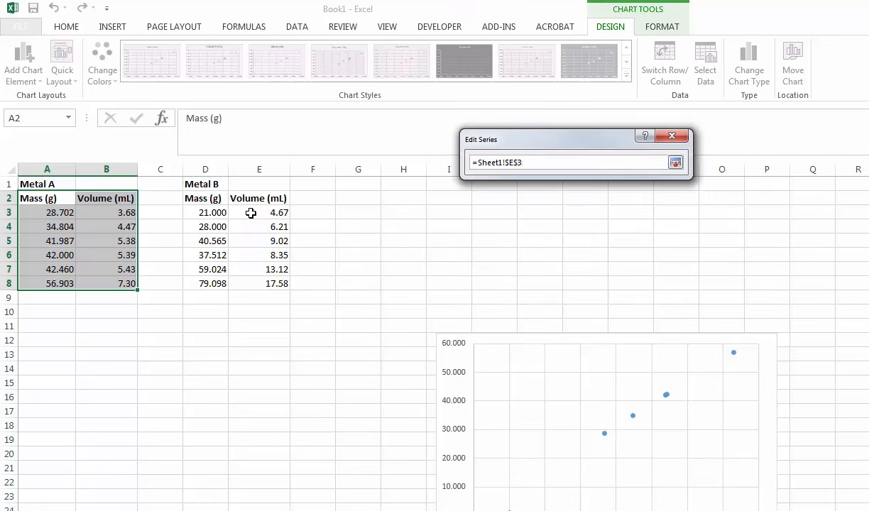
drag(250, 213, 252, 283)
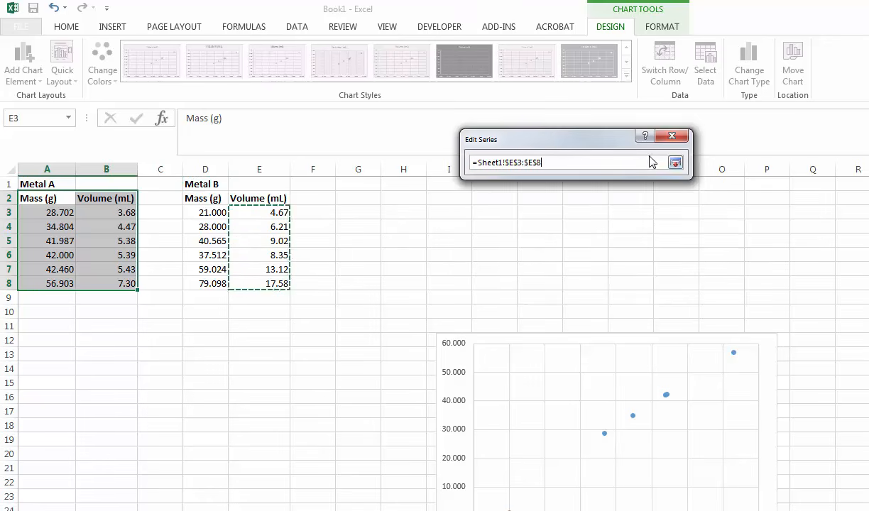
click(675, 163)
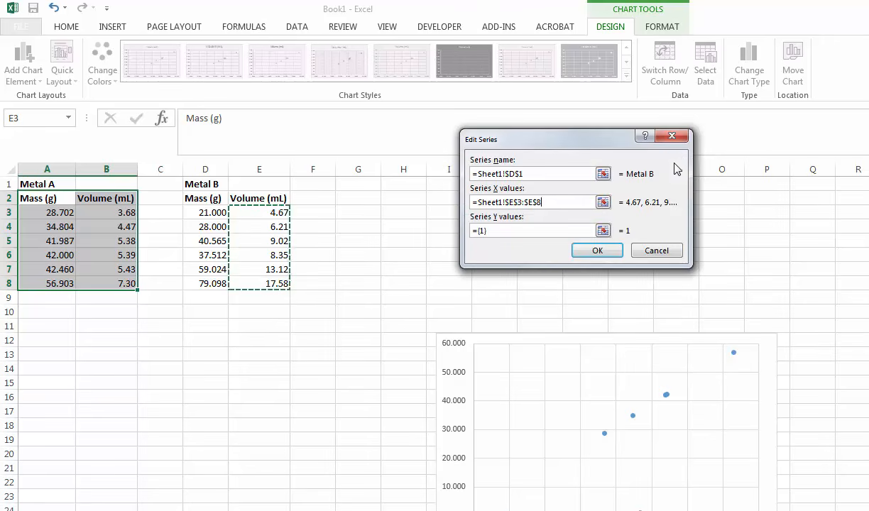
click(602, 230)
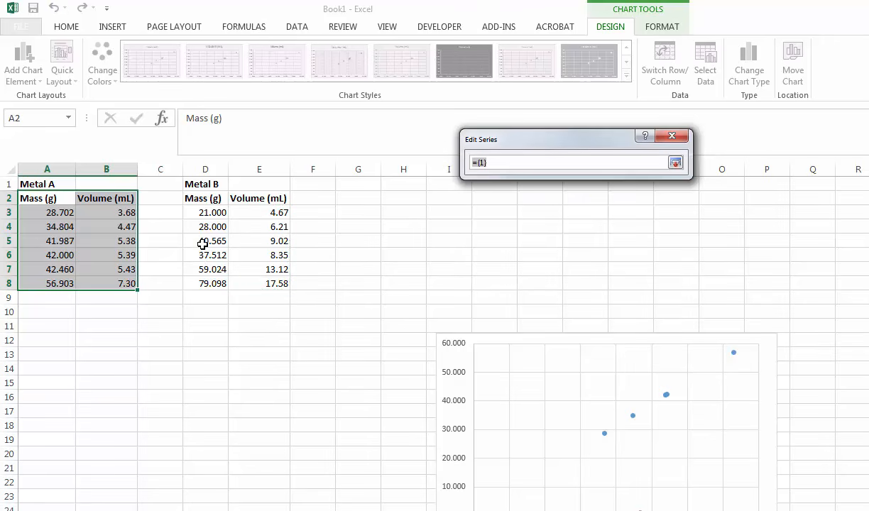
drag(201, 213, 202, 283)
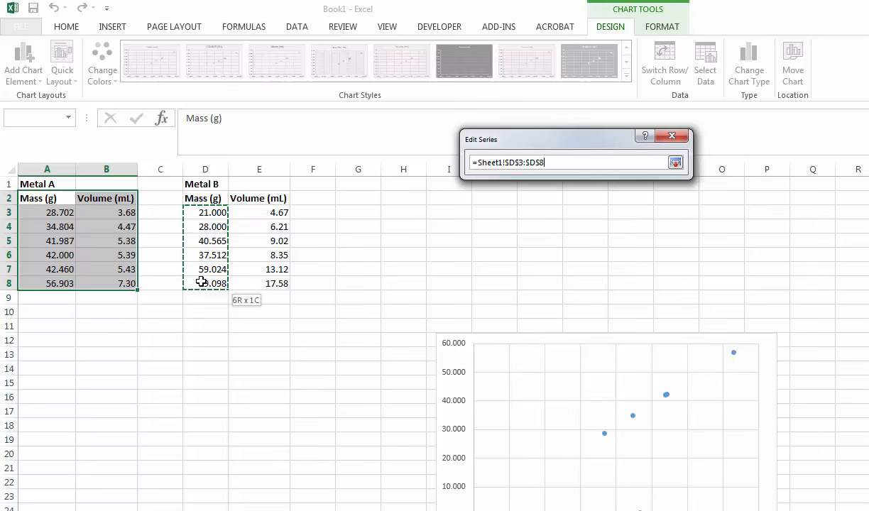
click(676, 162)
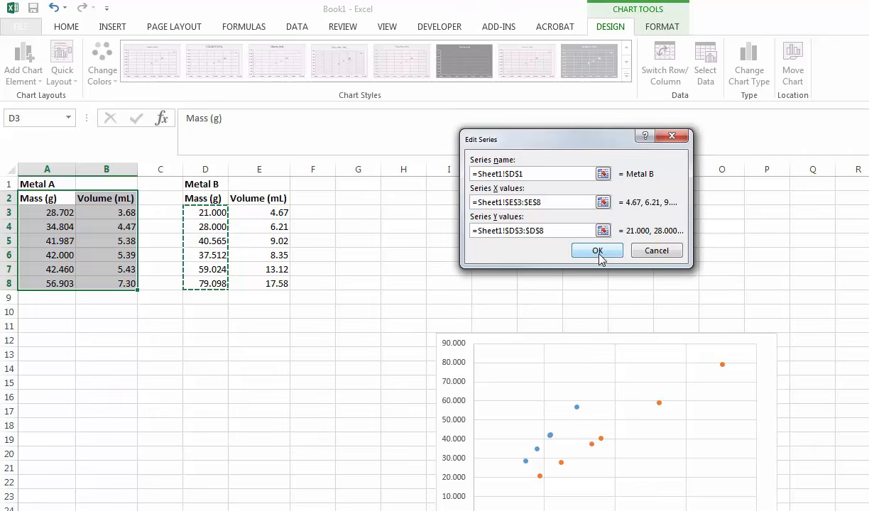
click(598, 252)
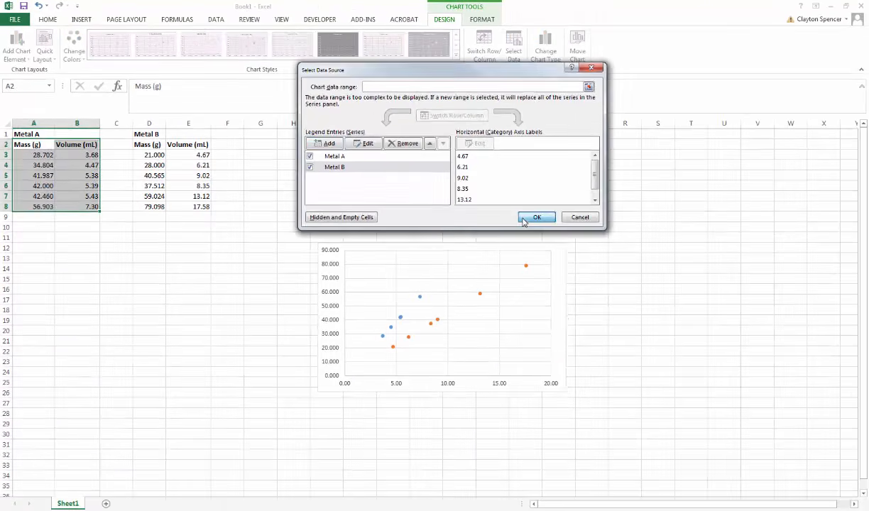
click(717, 299)
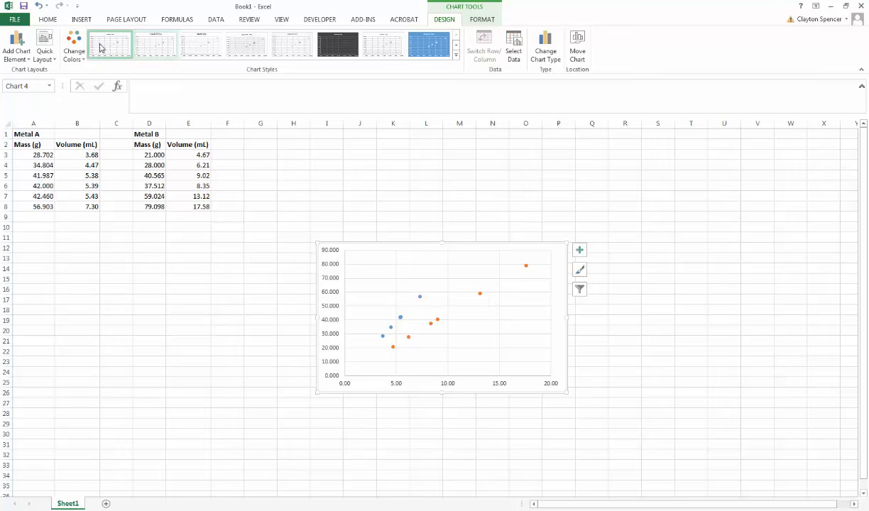
- Apply quick layout Layout 1 to the chart and change the vertical axis title to "Mass (g)"
click(47, 53)
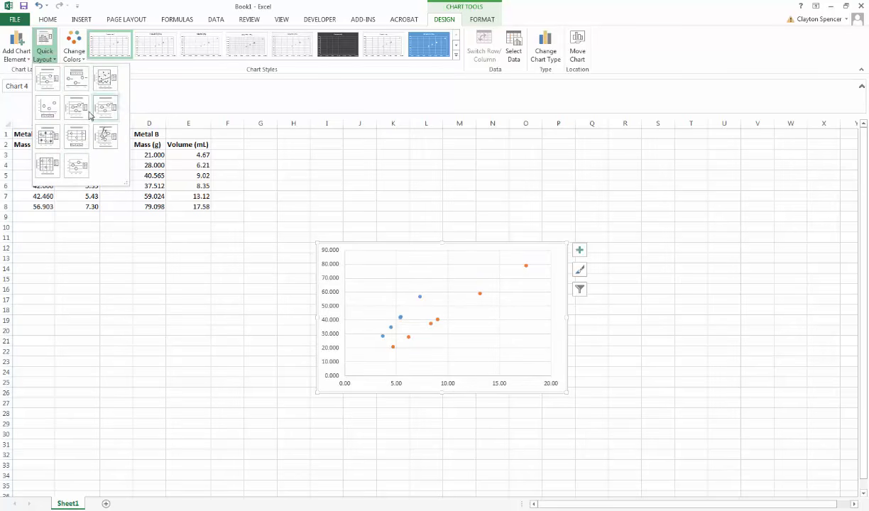
click(53, 83)
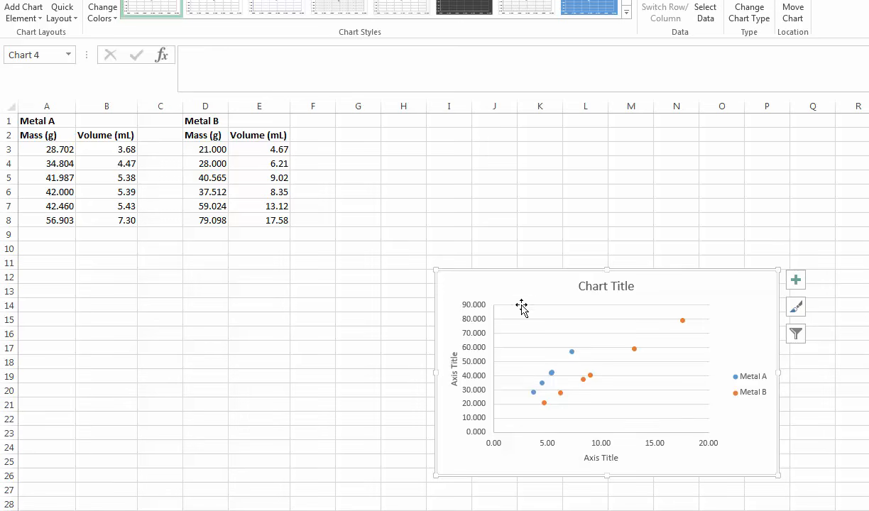
click(451, 361)
double_click(454, 356)
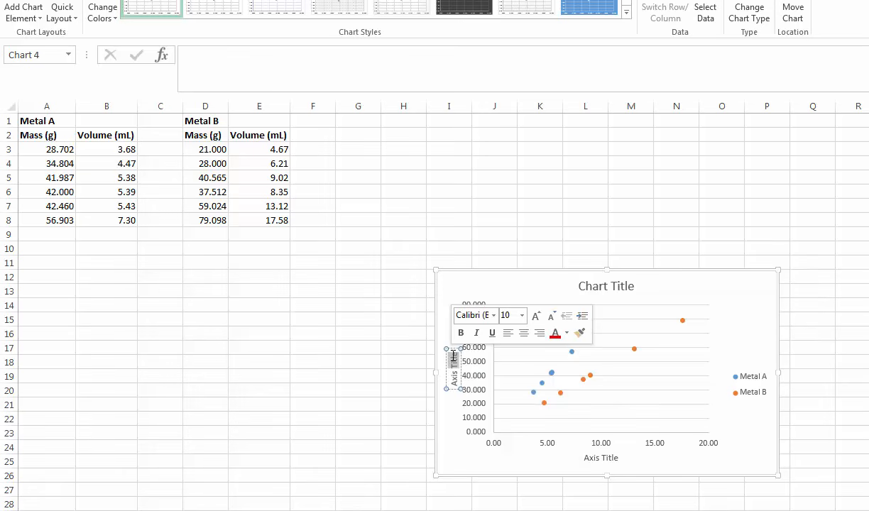
drag(453, 357, 453, 378)
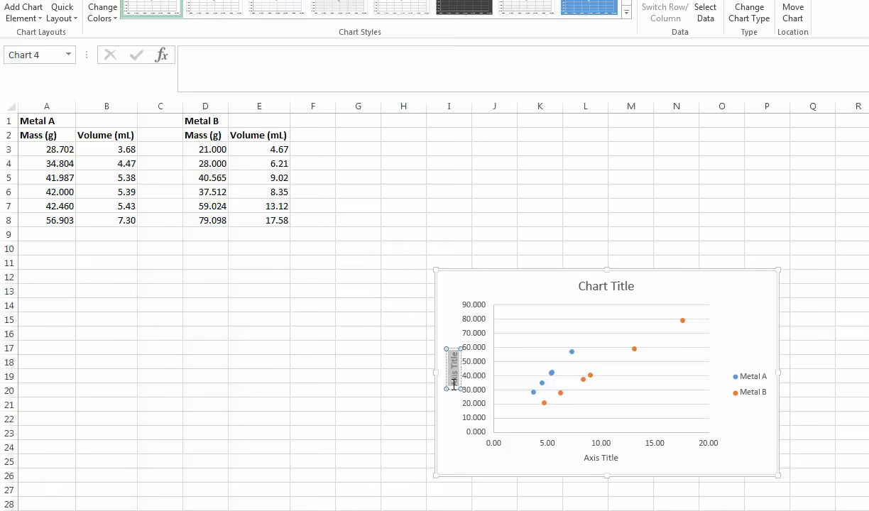
text(M)
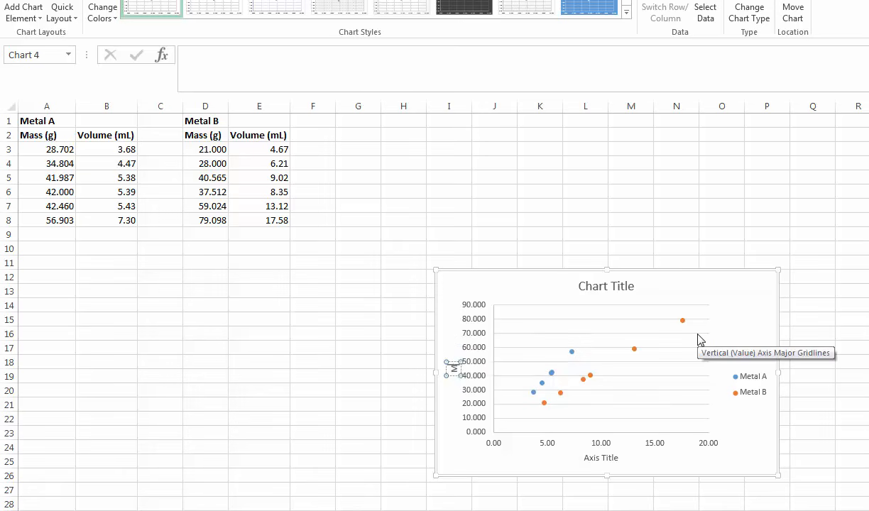
text(ass ()
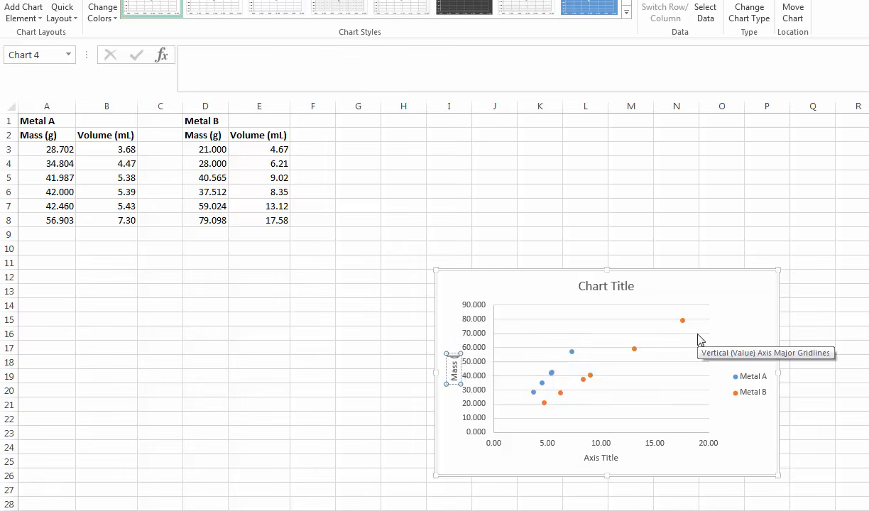
text(g))
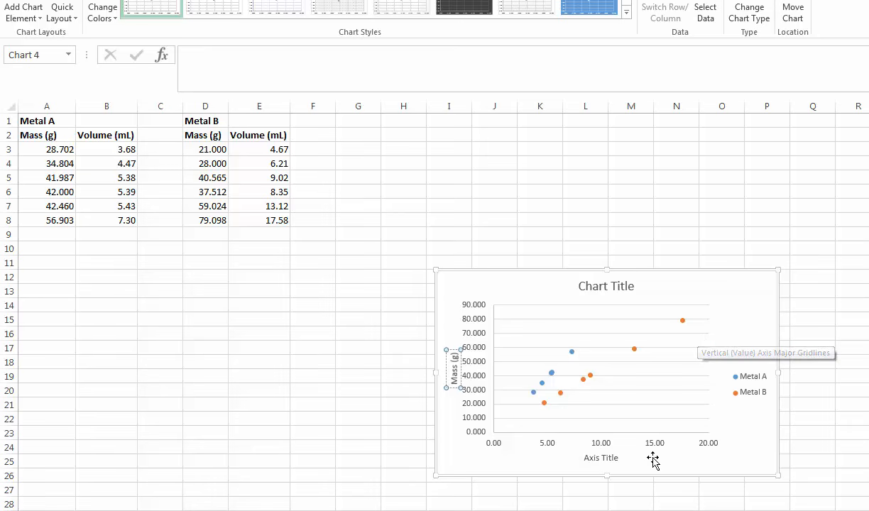
- Change the horizontal axis title to "Volume (mL)"
click(611, 458)
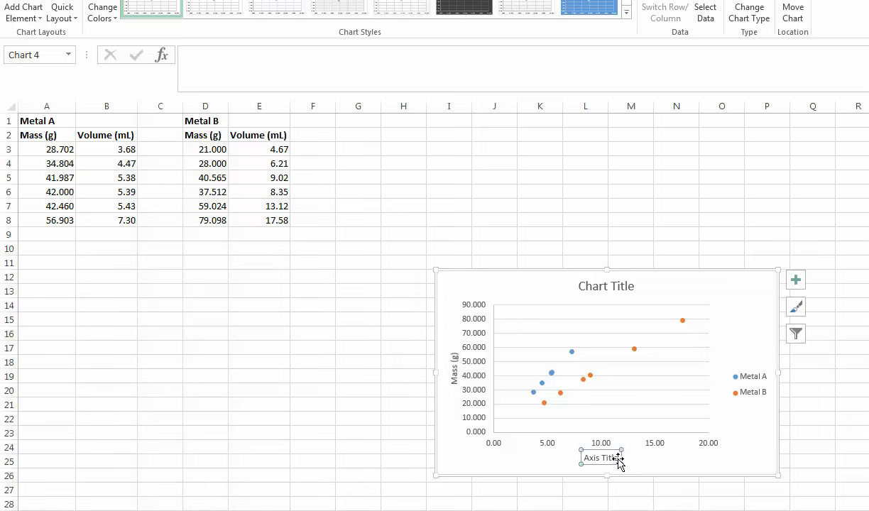
drag(617, 459, 582, 461)
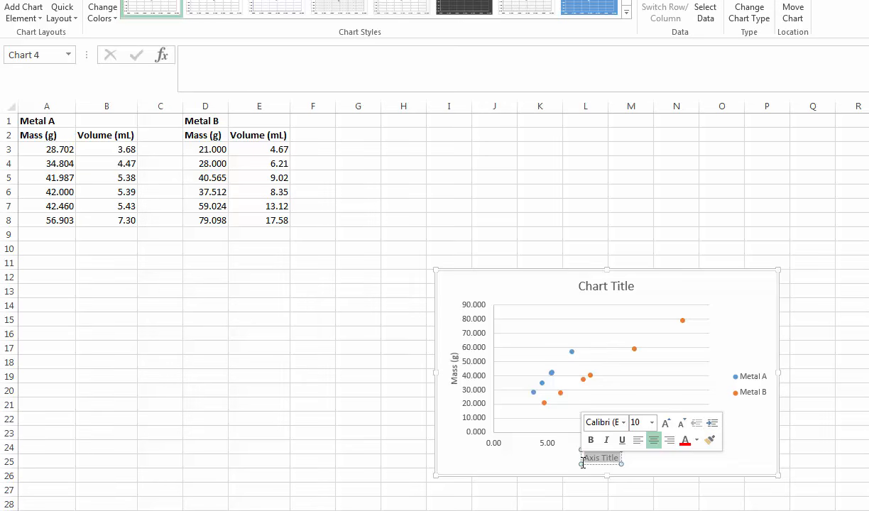
text(Vol)
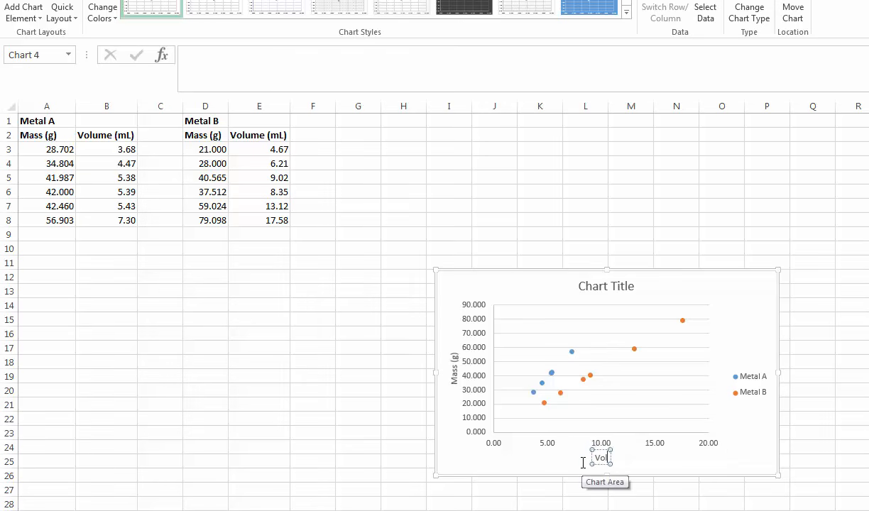
text(ume (m)
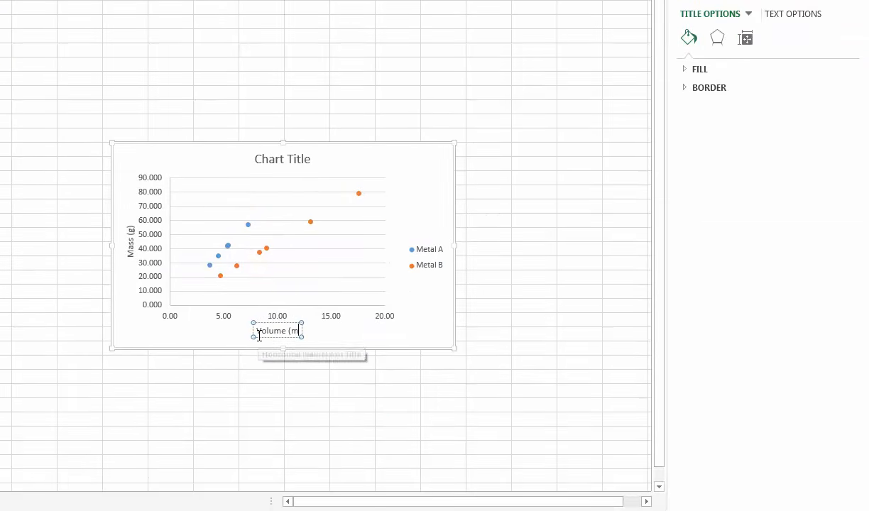
text(L))
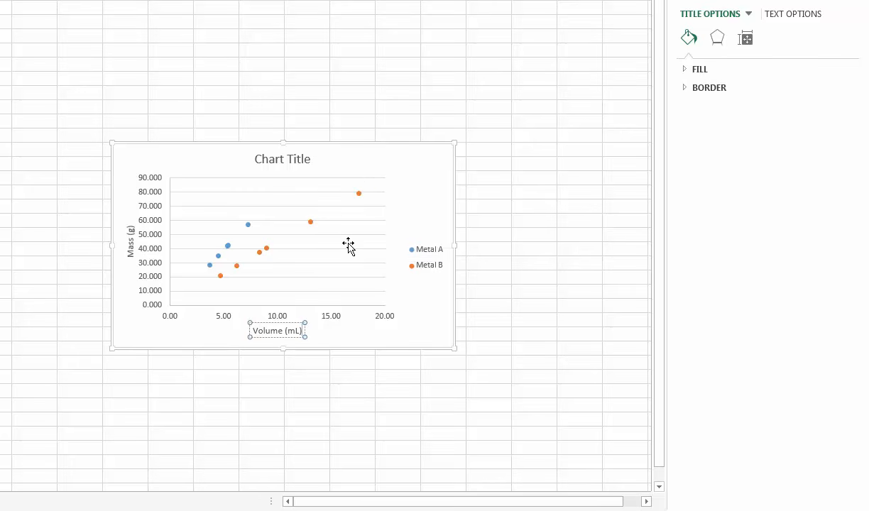
- Add a linear trendline to the Metal B series showing its equation and R-squared value, and place the label below the line
mouse_move(360, 199)
mouse_move(311, 223)
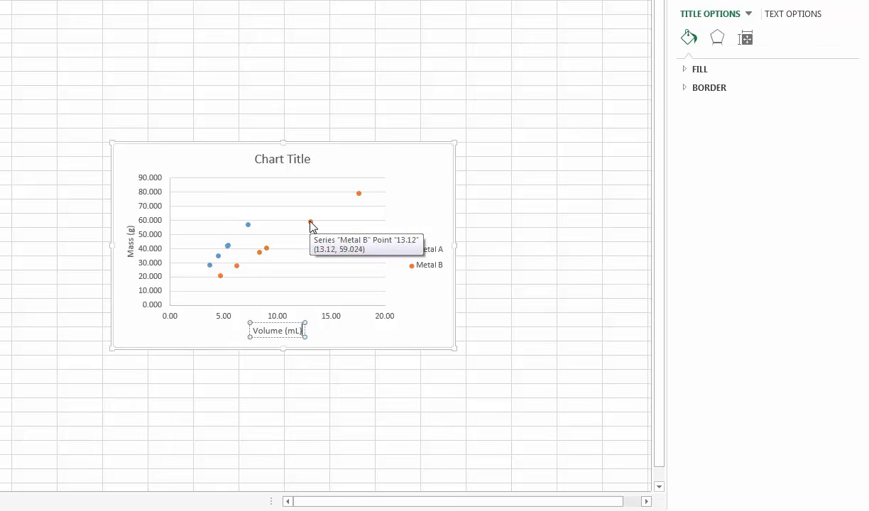
right_click(310, 224)
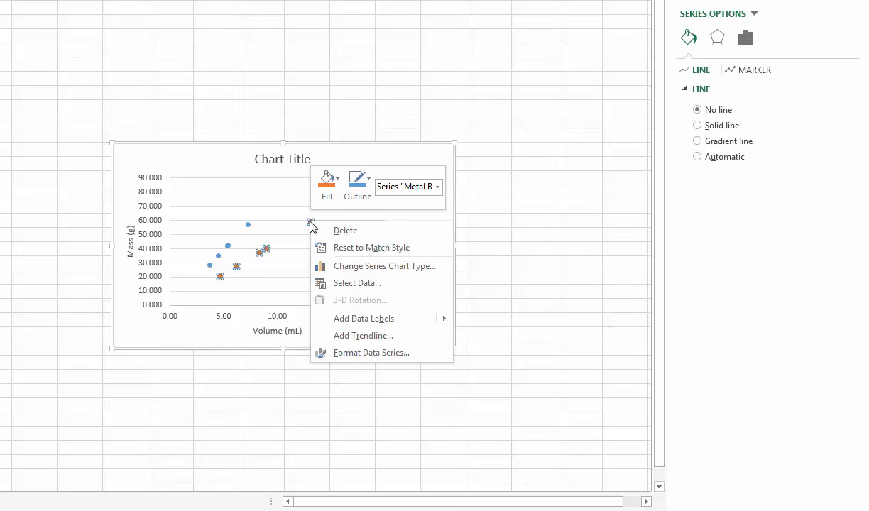
click(369, 337)
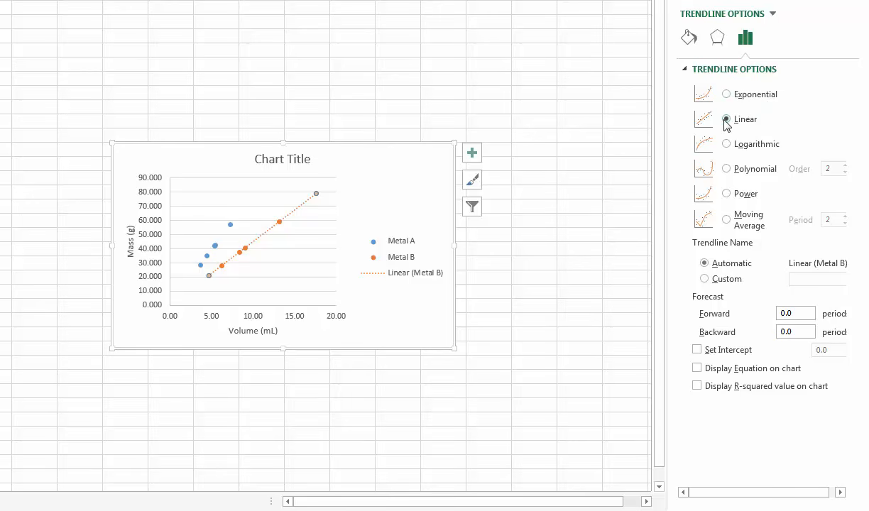
click(697, 369)
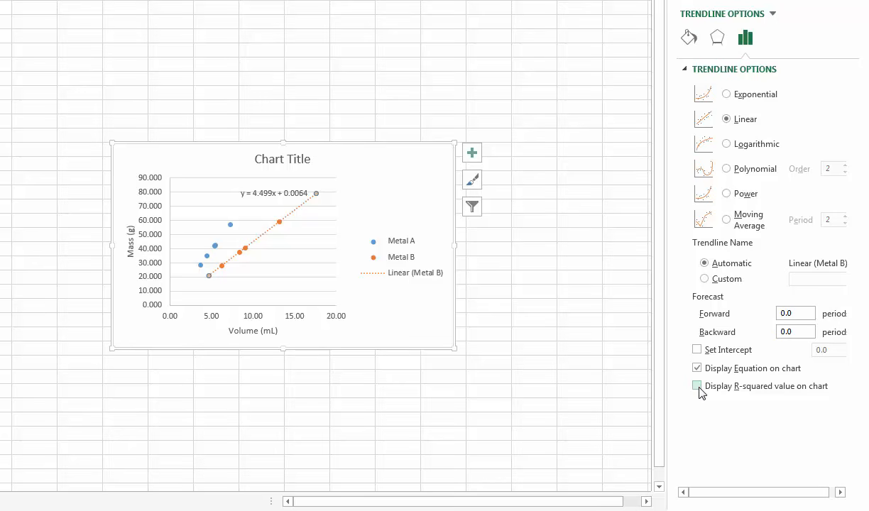
click(698, 387)
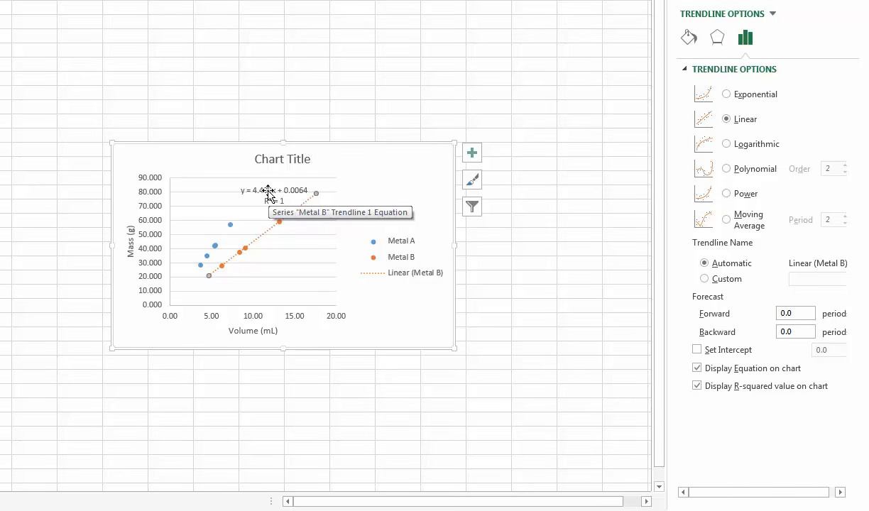
drag(270, 195, 306, 242)
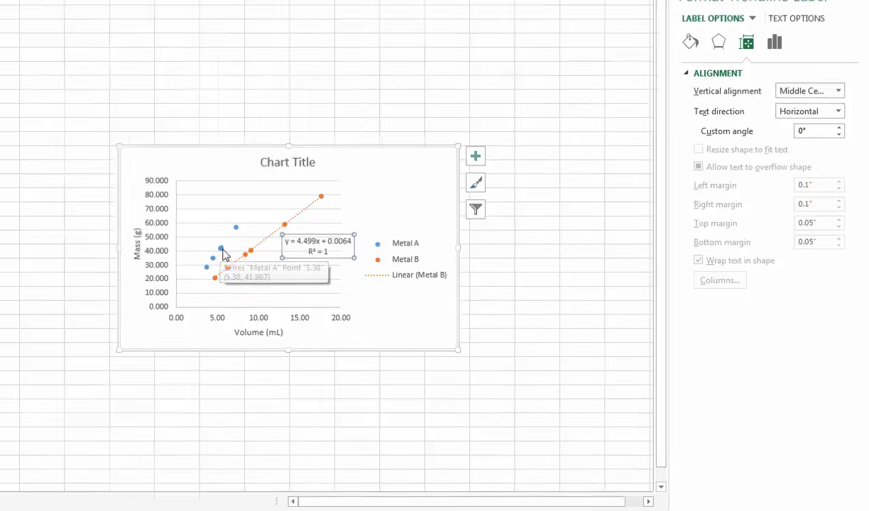
- Add a linear trendline to the Metal A series showing its equation and R-squared value, and place the label above its points
right_click(215, 245)
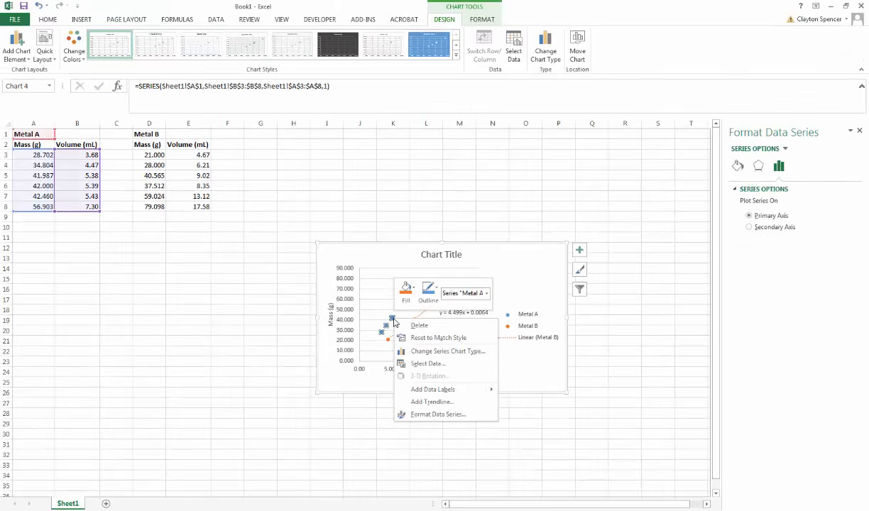
click(431, 402)
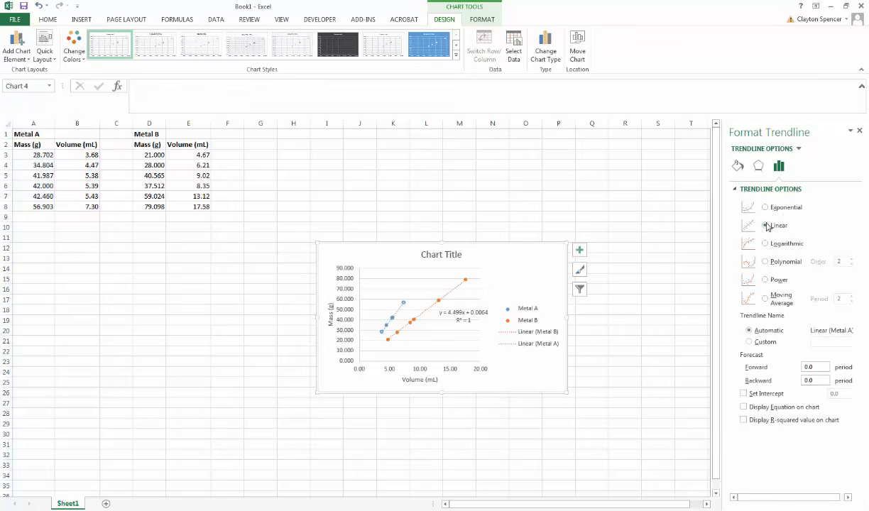
click(744, 407)
click(743, 420)
drag(369, 308, 398, 285)
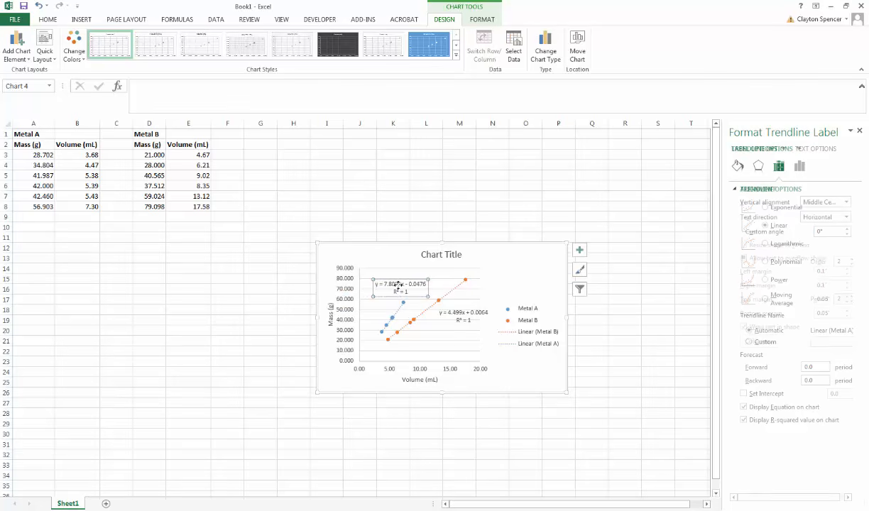
click(529, 373)
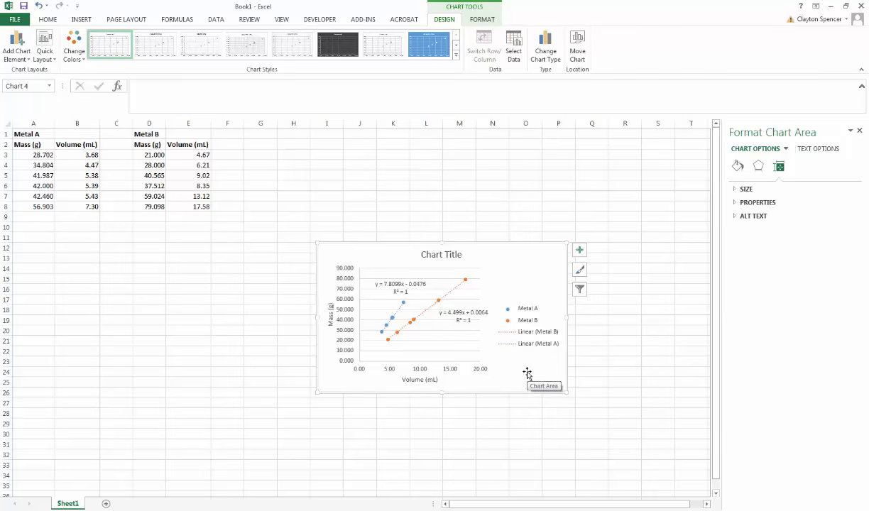
- Change the chart title to "Mass vs. Volume"
click(442, 254)
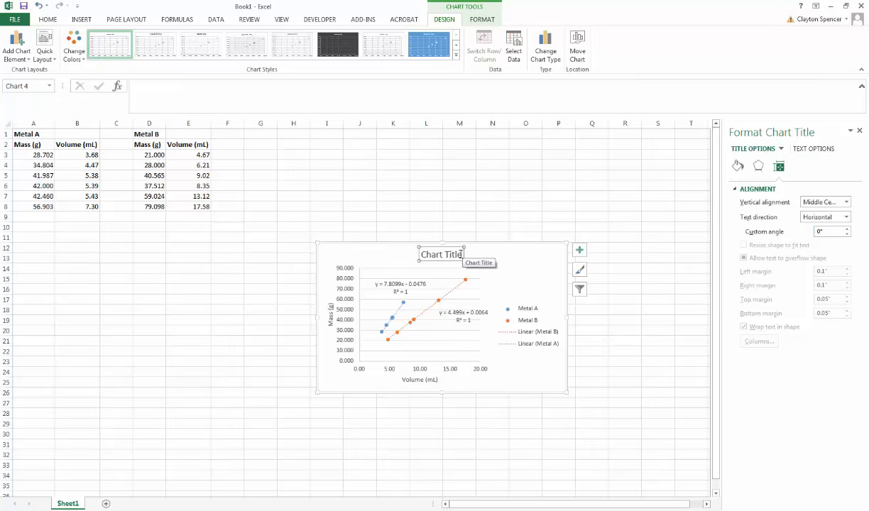
drag(463, 255, 418, 253)
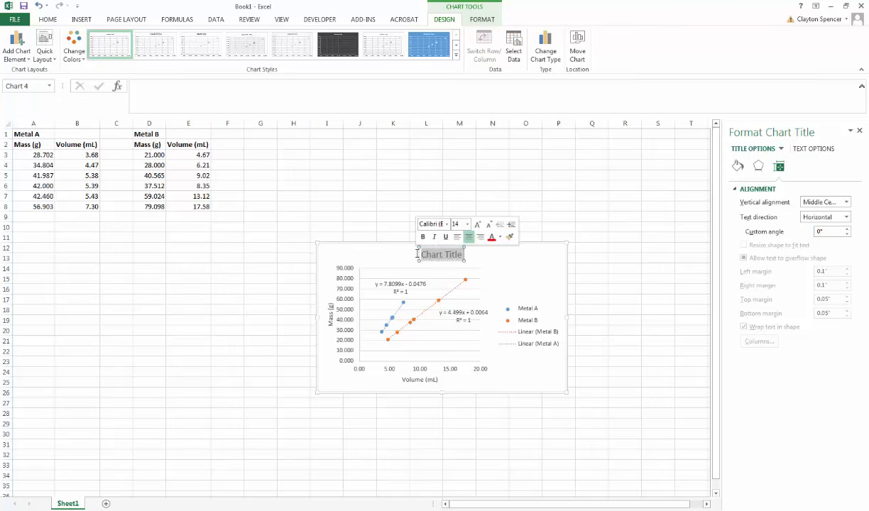
text(M)
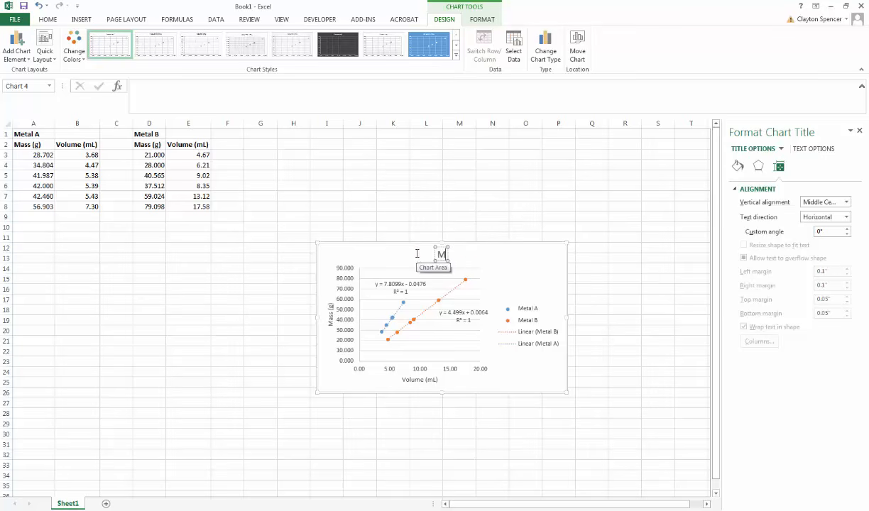
text(ass vs. Vo)
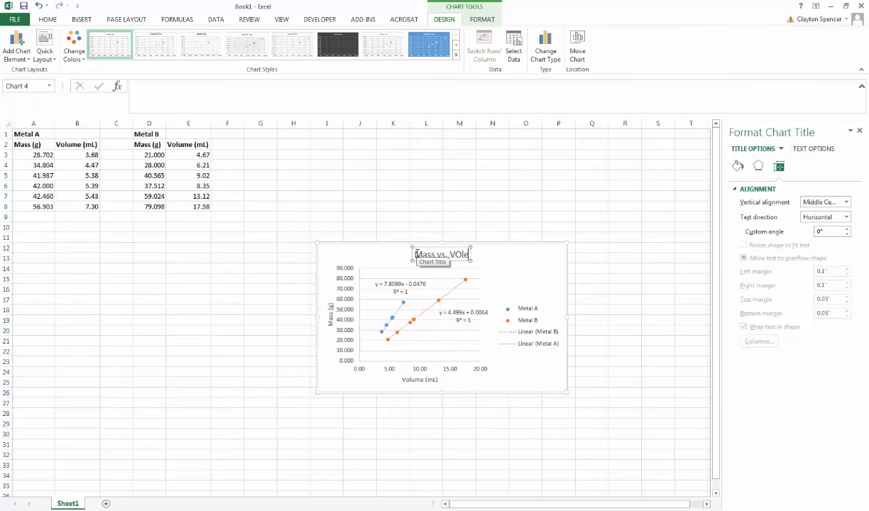
text(lume)
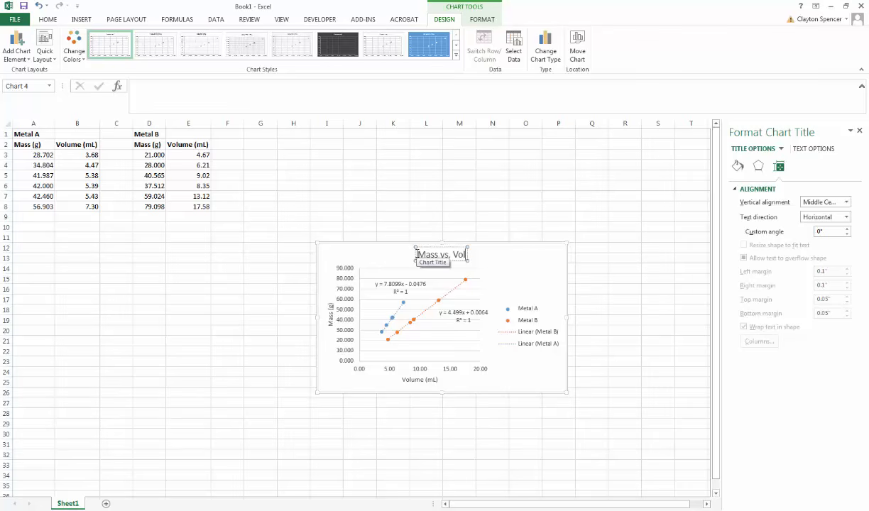